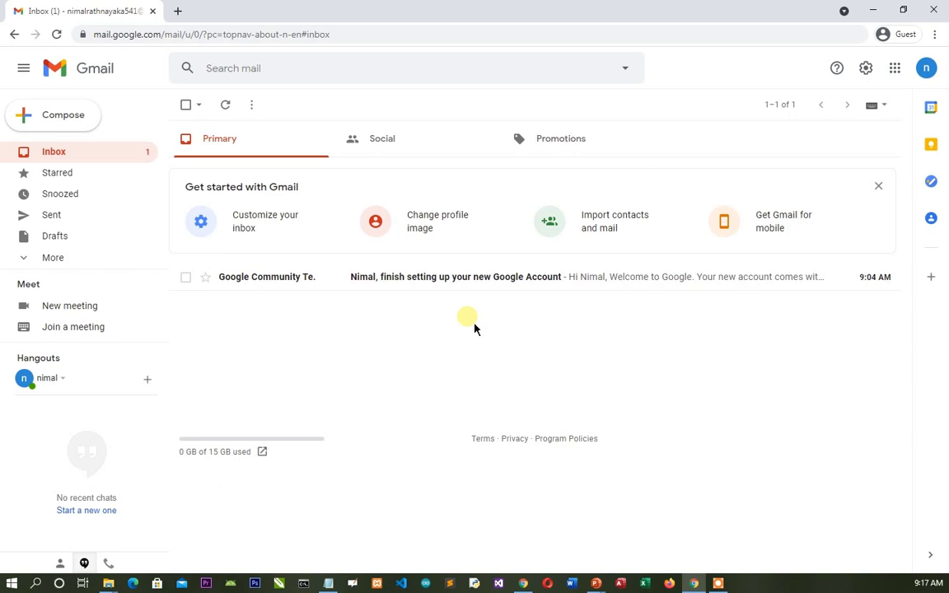
click(177, 11)
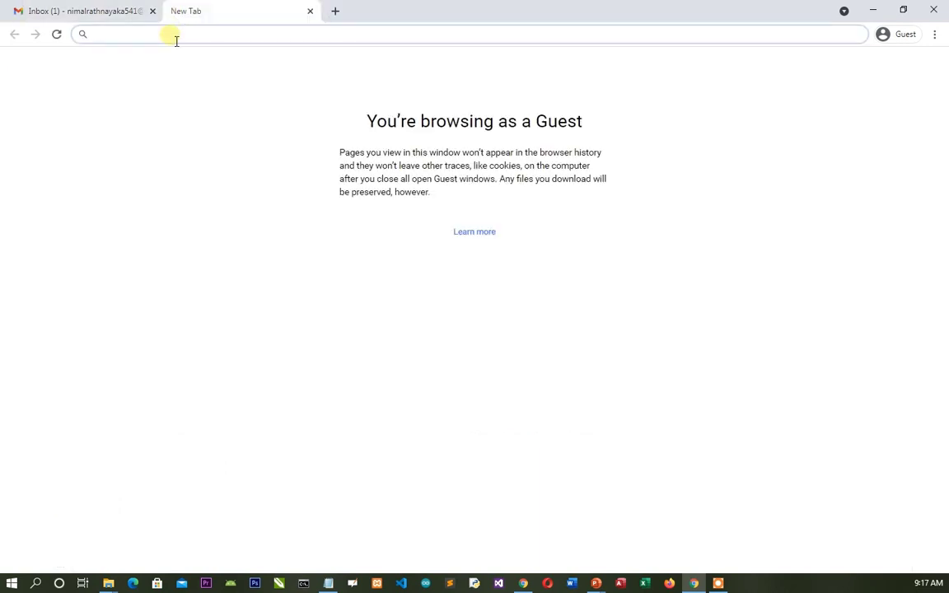
text(lms)
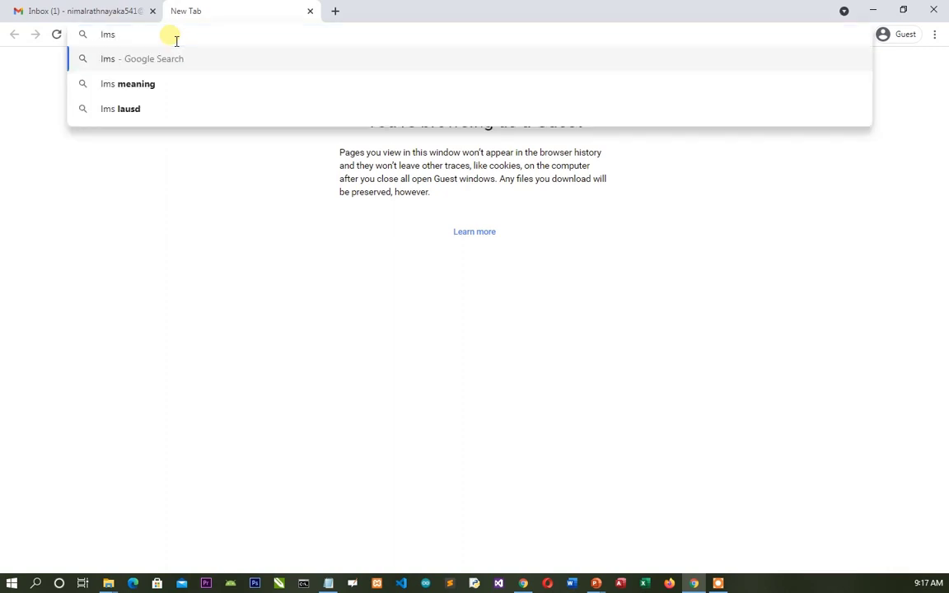
key(BackSpace)
key(BackSpace)
key(BackSpace)
text(www)
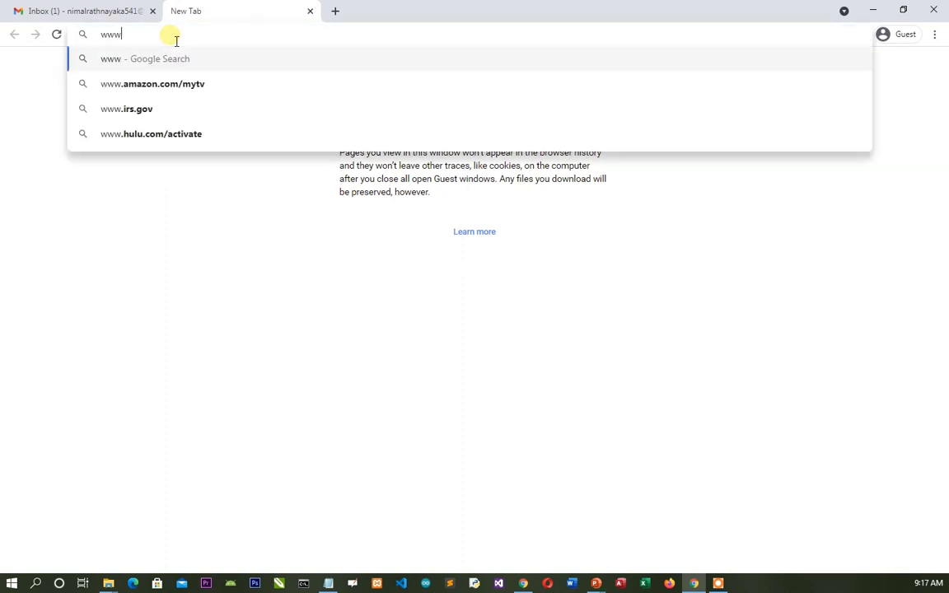
text(.lms.r)
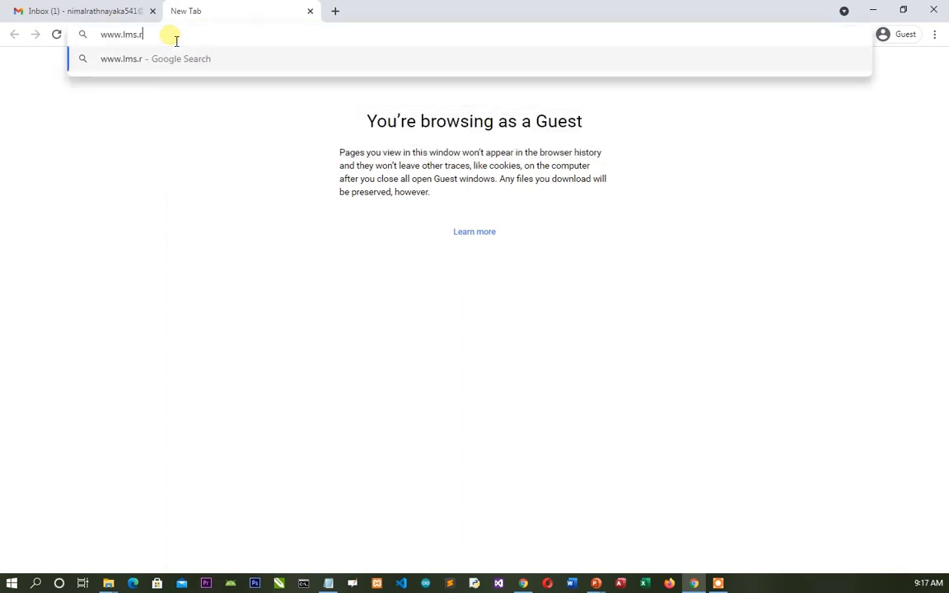
text(ainbowcomp)
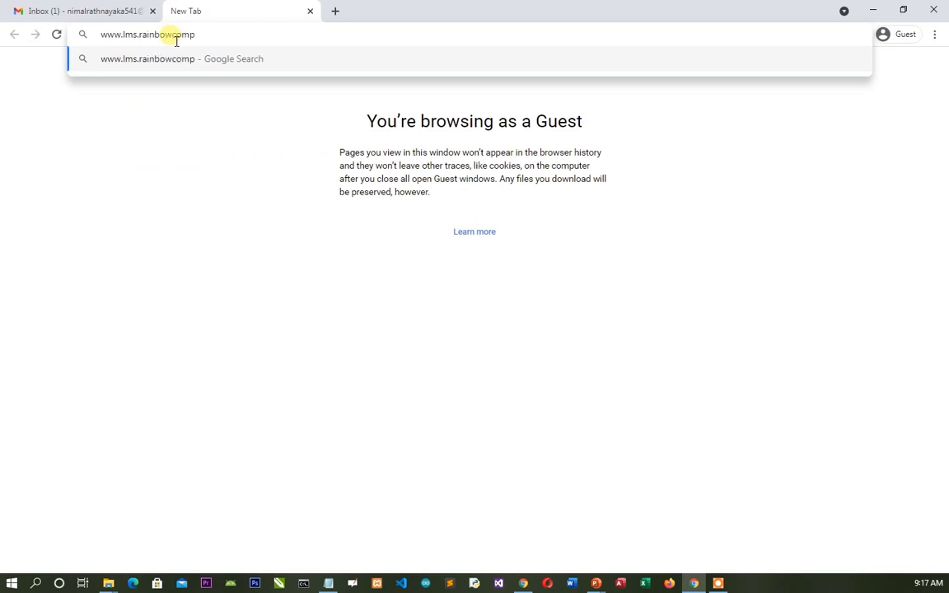
text(utershool.com)
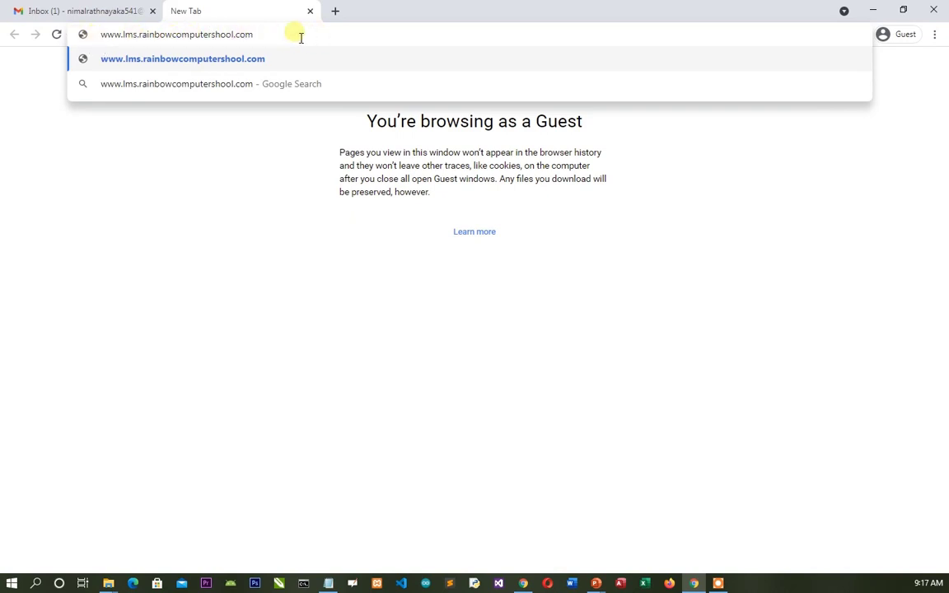
click(335, 11)
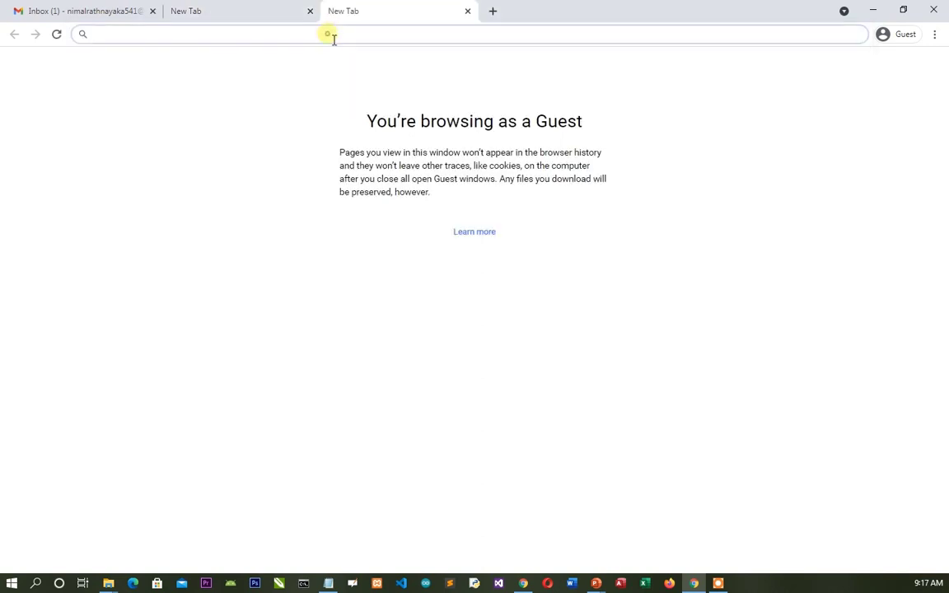
text(www.)
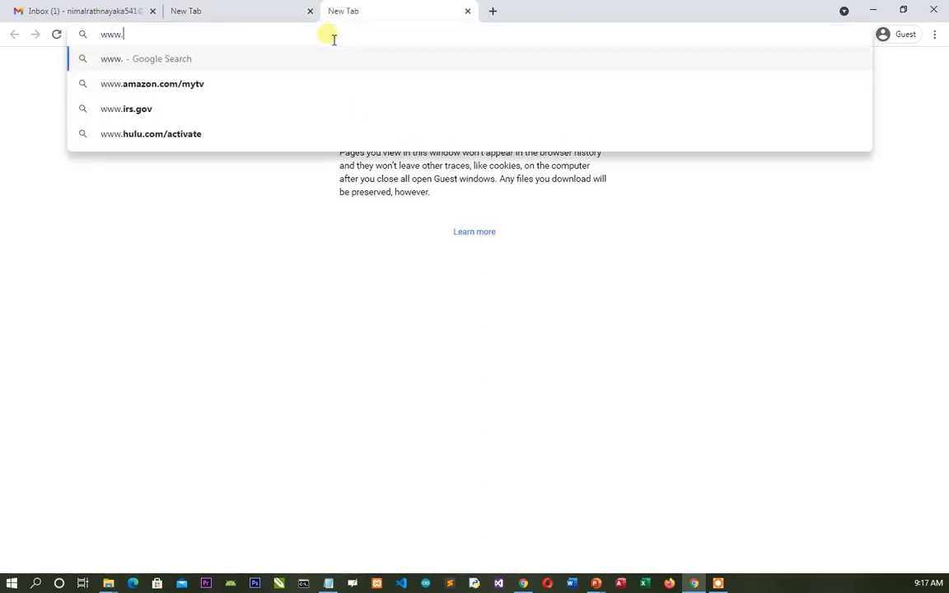
text(google.com)
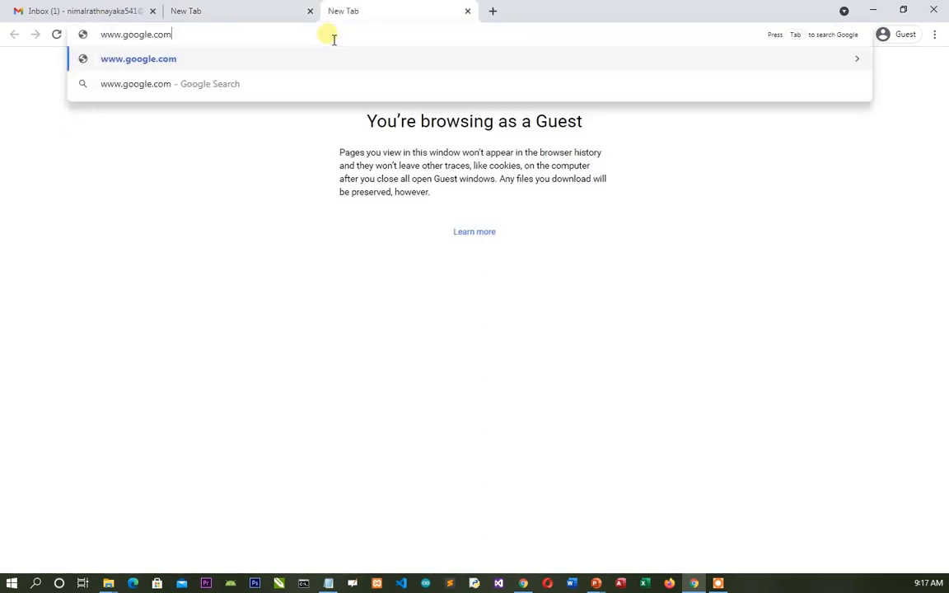
key(Return)
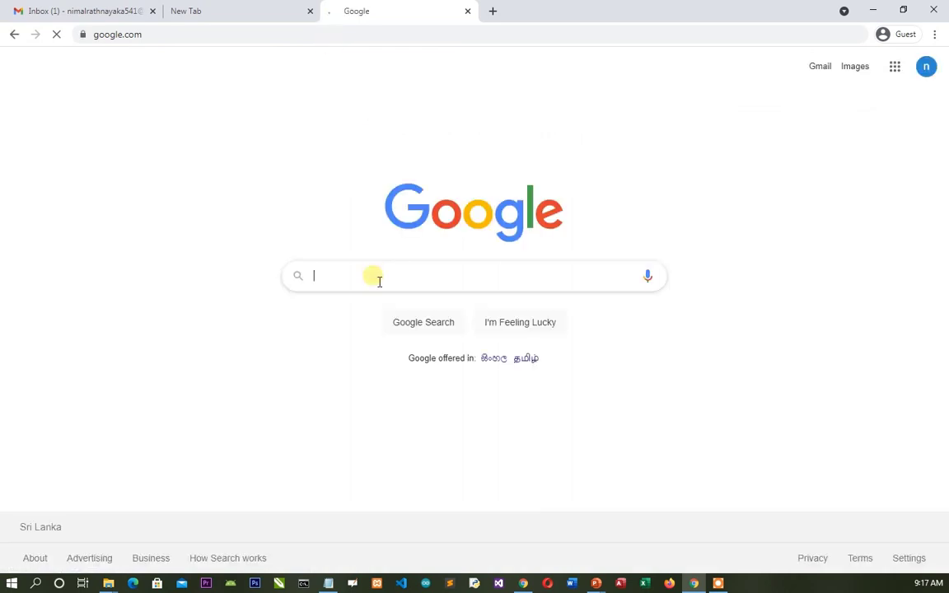
- Search Google for 'rainbow lms', then close the results tab
text(ra)
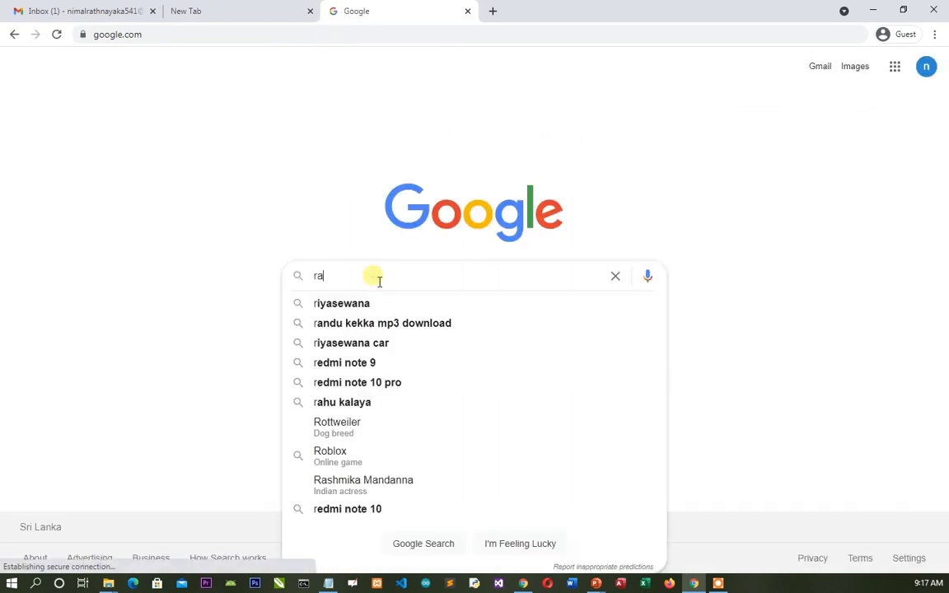
text(inbow lms)
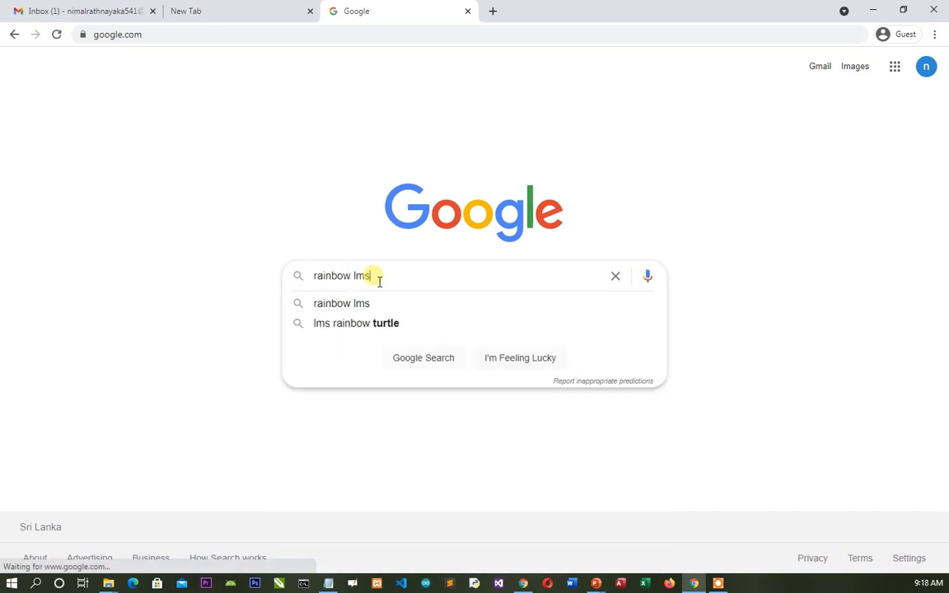
key(Return)
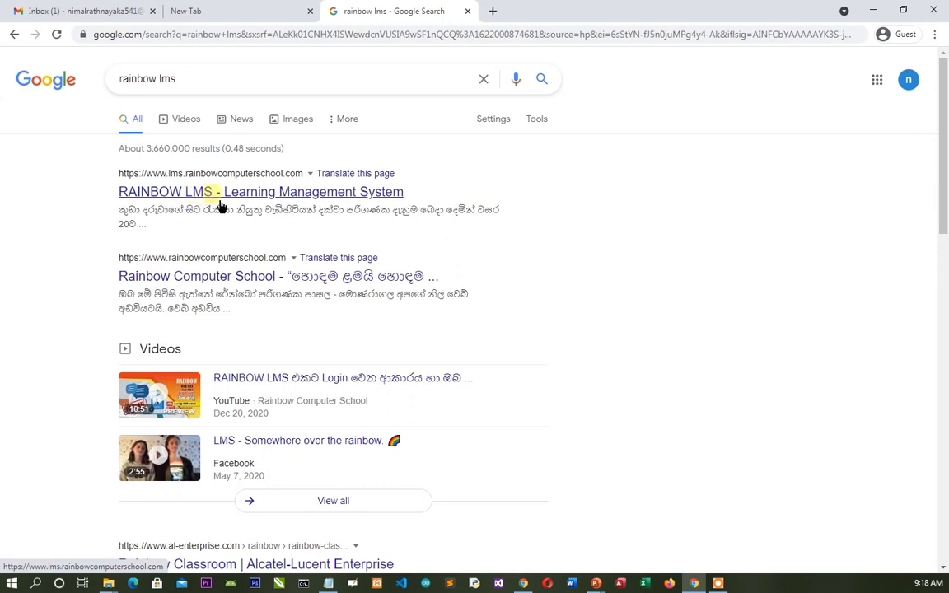
click(472, 14)
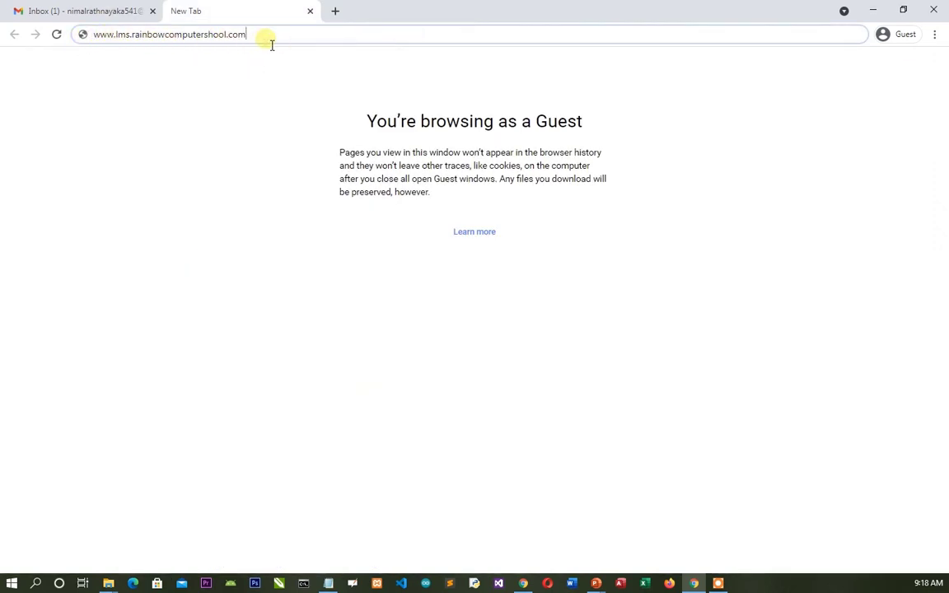
- Correct the address to lms.rainbowcomputerschool.com and load the Rainbow LMS home page
key(Return)
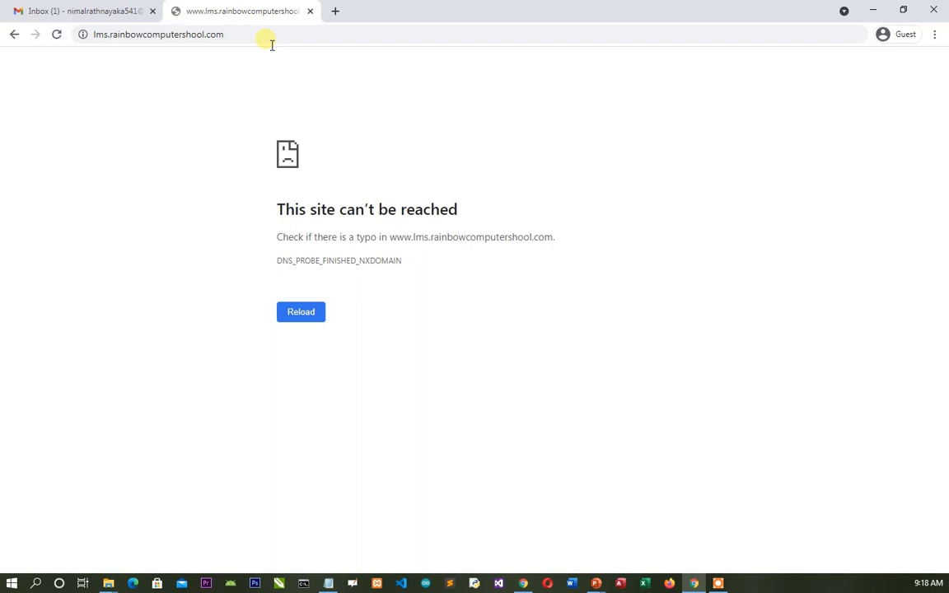
click(189, 36)
click(191, 40)
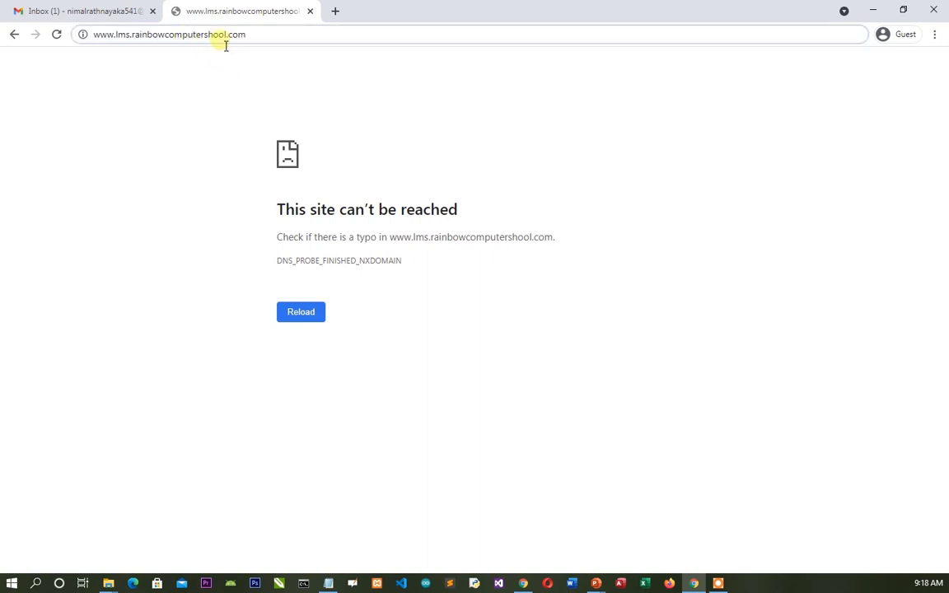
text(c)
key(Return)
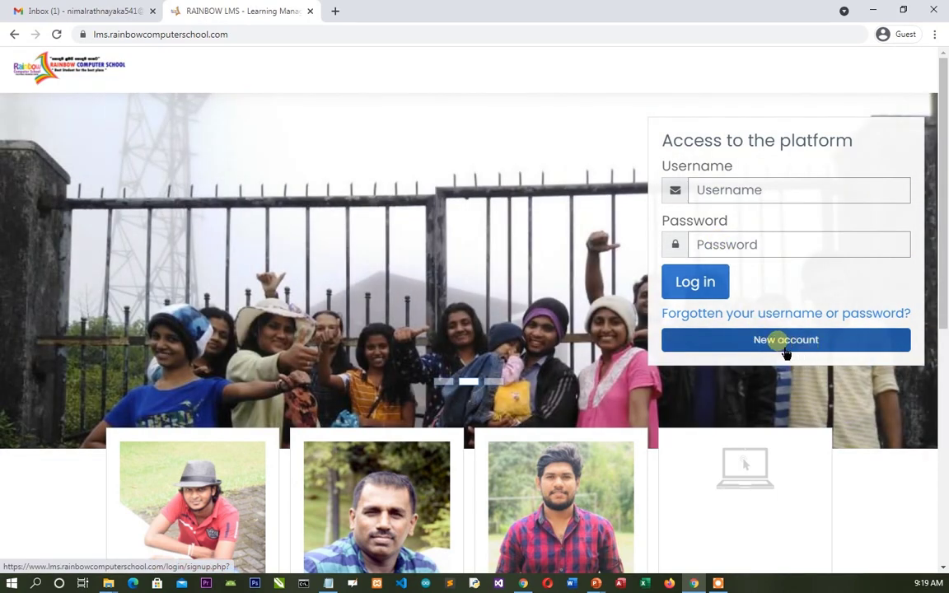
- Open the Rainbow LMS New account sign-up form
click(788, 352)
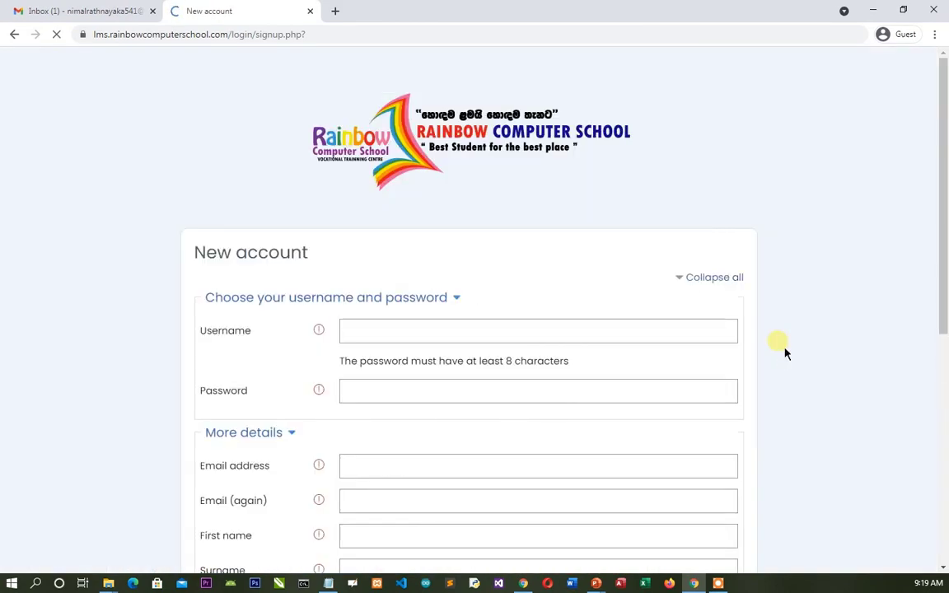
drag(945, 138, 924, 247)
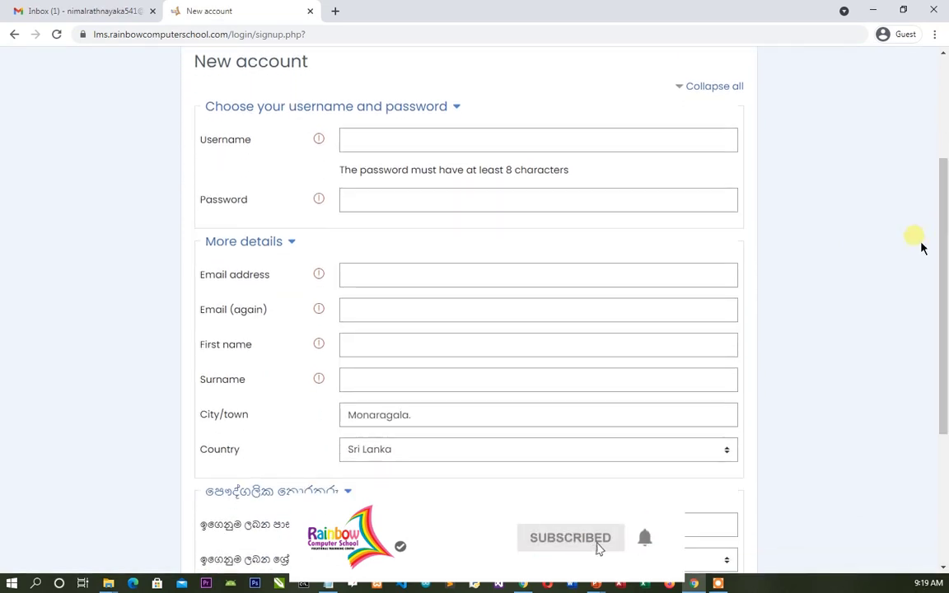
click(360, 138)
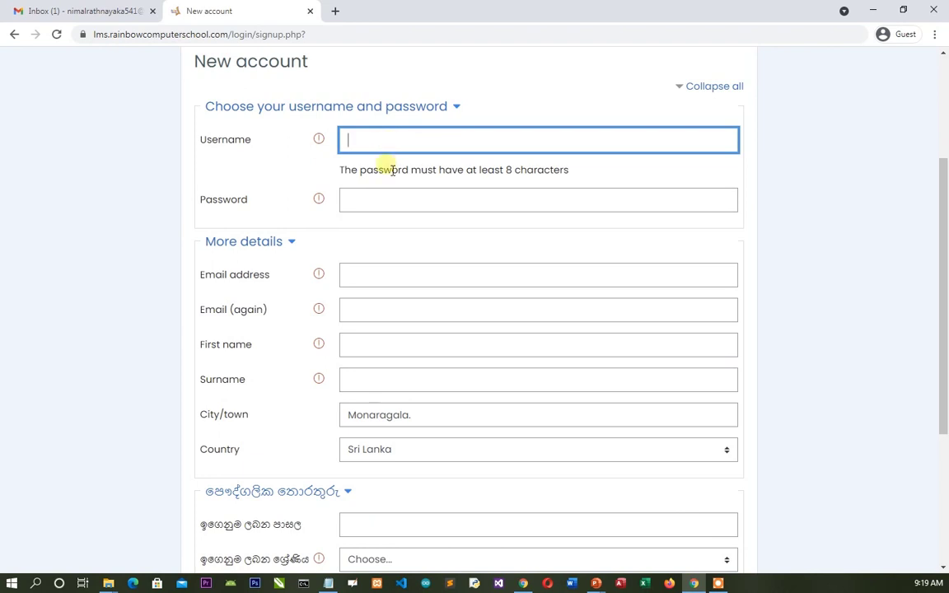
click(383, 197)
click(373, 144)
click(367, 214)
click(361, 140)
click(356, 213)
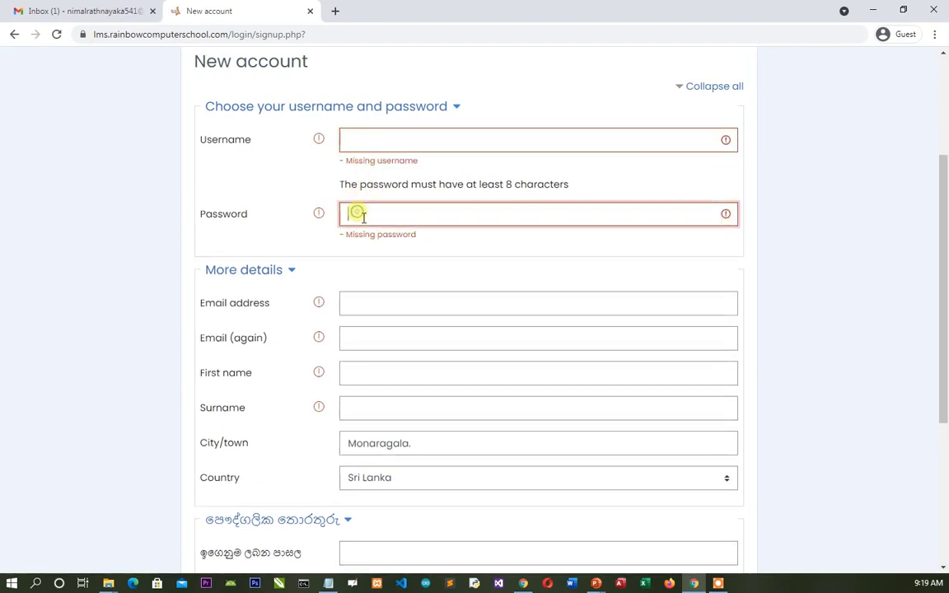
click(356, 139)
- Copy the Gmail account's email address from the Google account panel
click(82, 11)
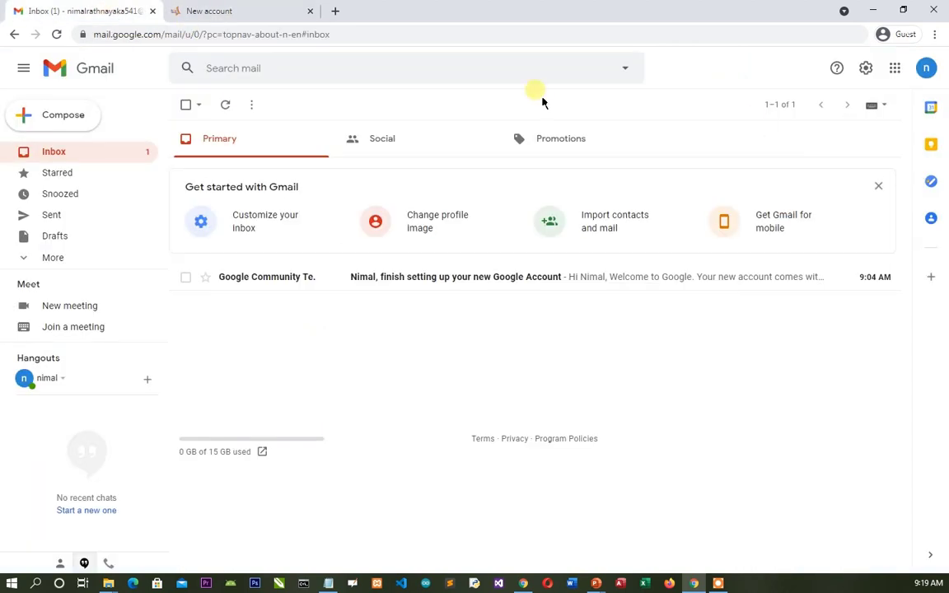
click(927, 68)
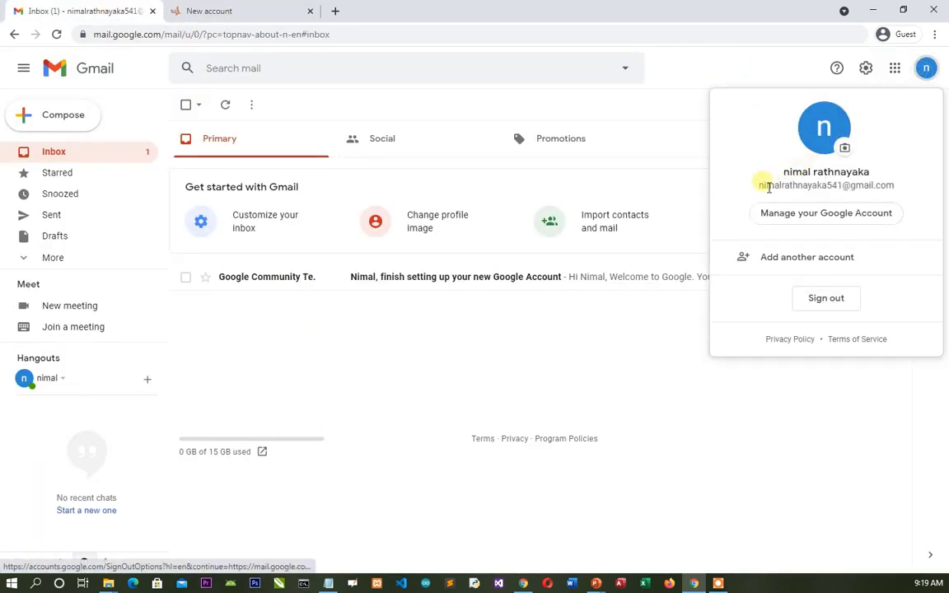
drag(758, 186, 917, 201)
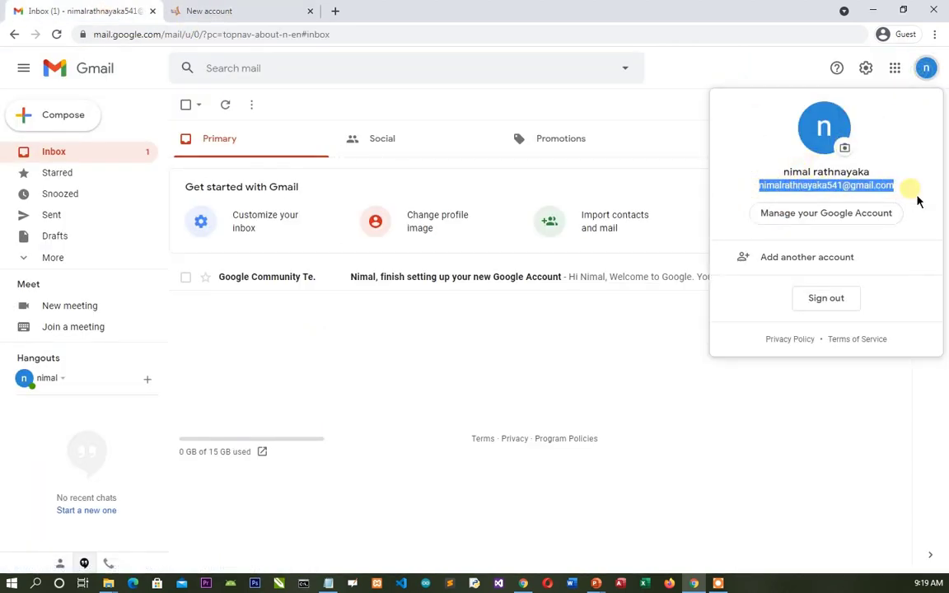
right_click(857, 190)
click(805, 195)
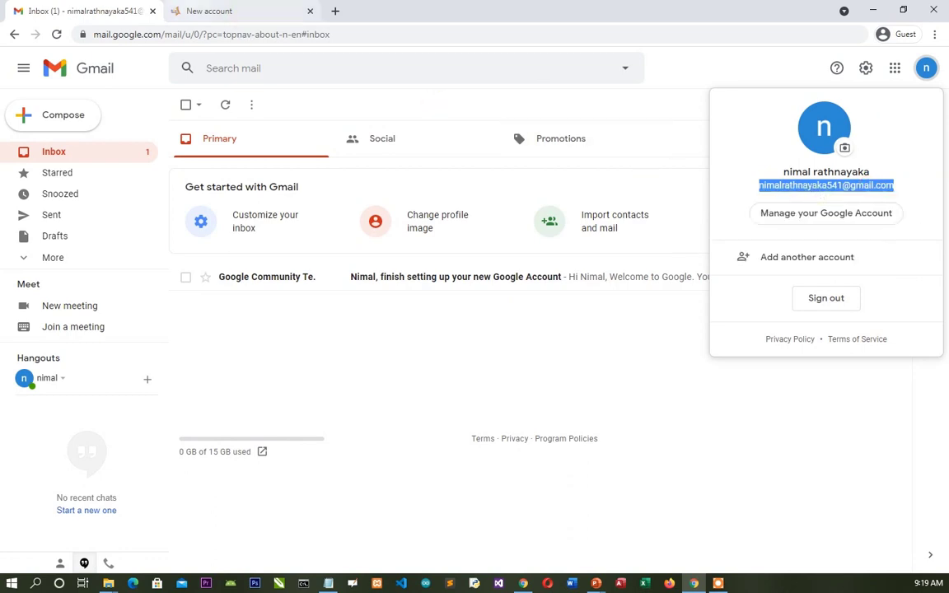
click(209, 11)
- Paste the Gmail address as the username and enter the account password
right_click(389, 141)
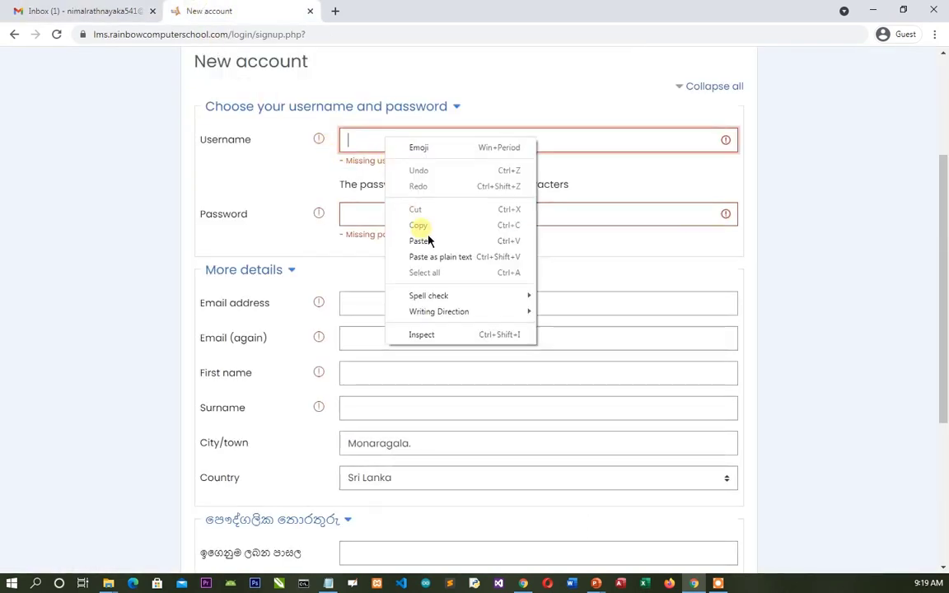
click(427, 244)
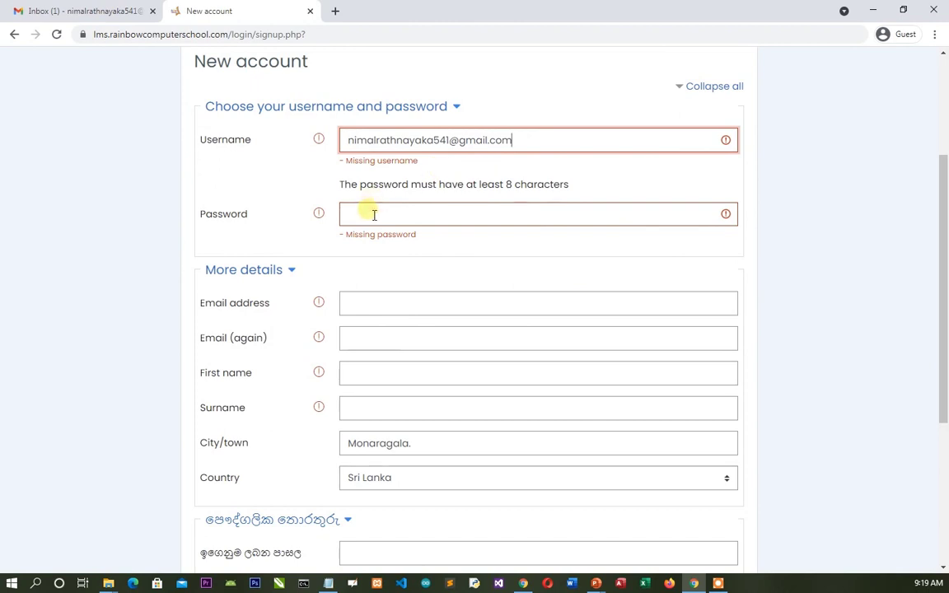
click(372, 212)
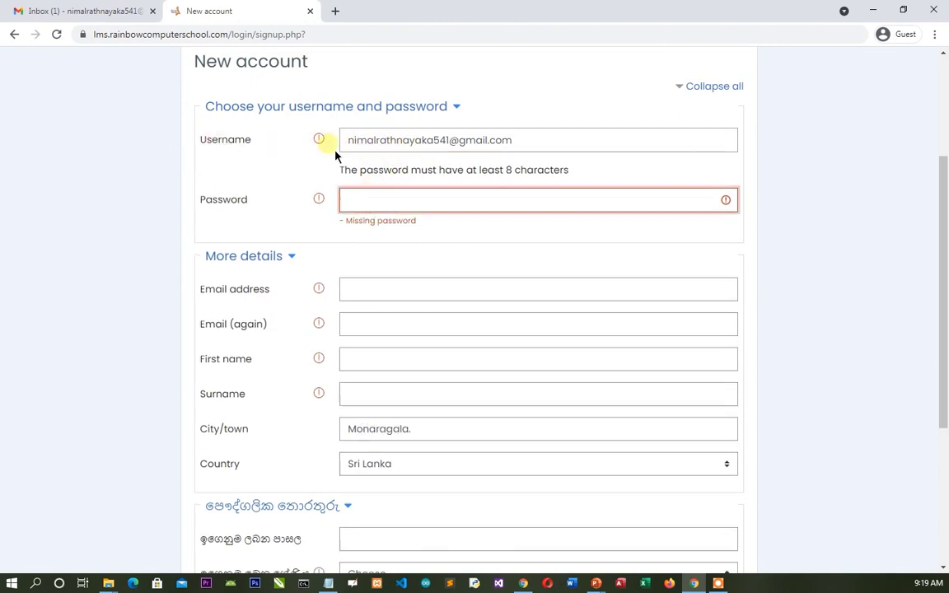
drag(555, 148, 318, 140)
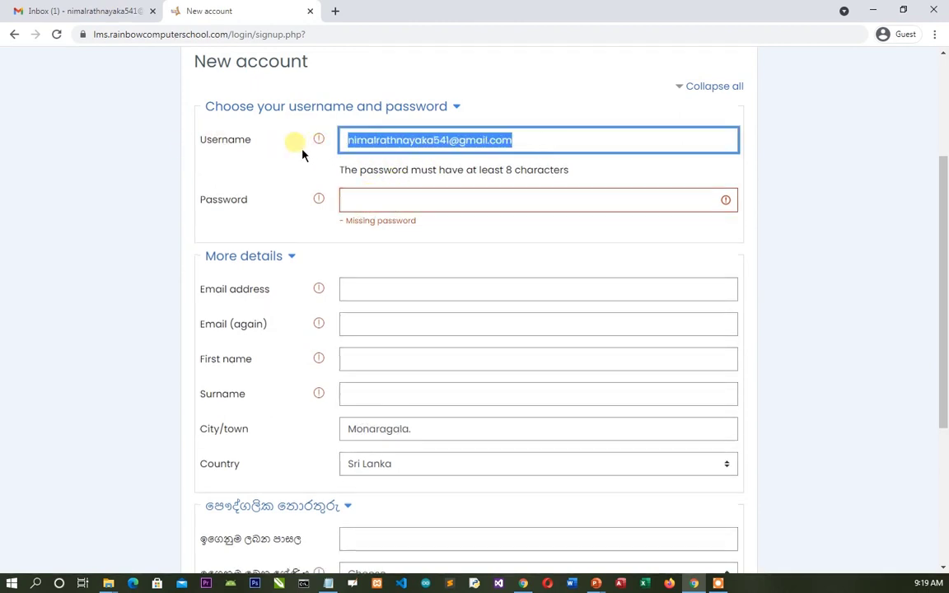
click(544, 147)
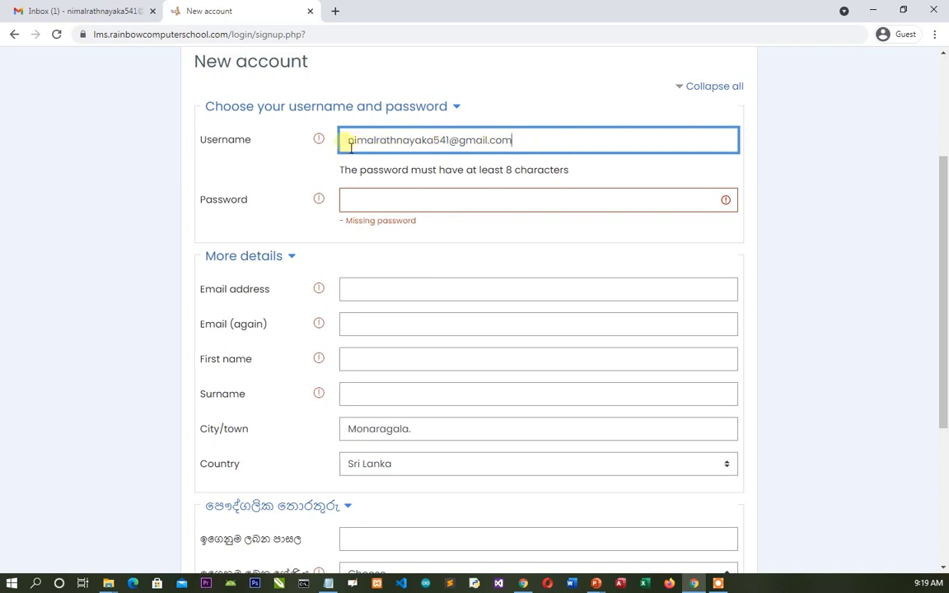
click(379, 198)
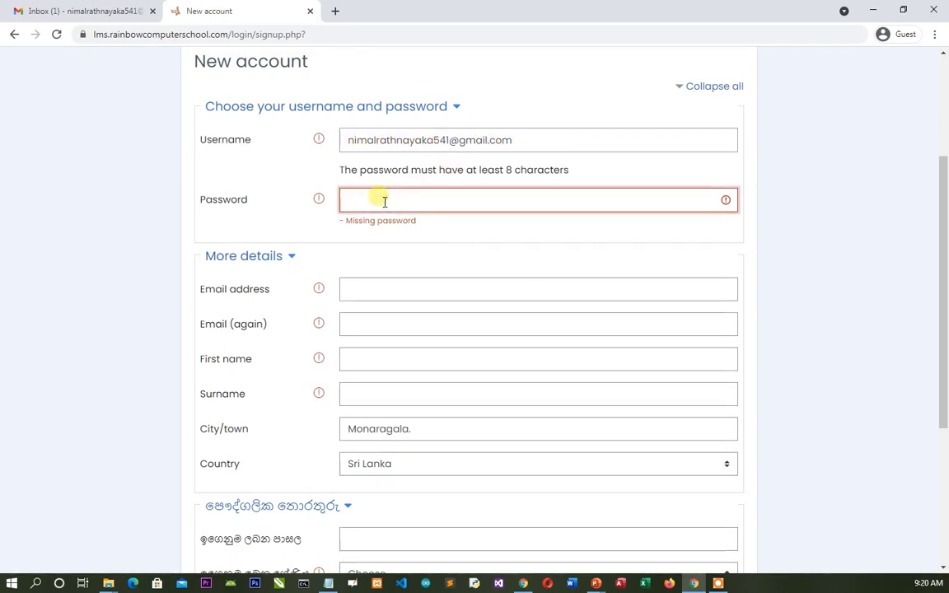
text(••••••••••)
- Paste the Gmail address into both the Email address and Email (again) fields
click(390, 295)
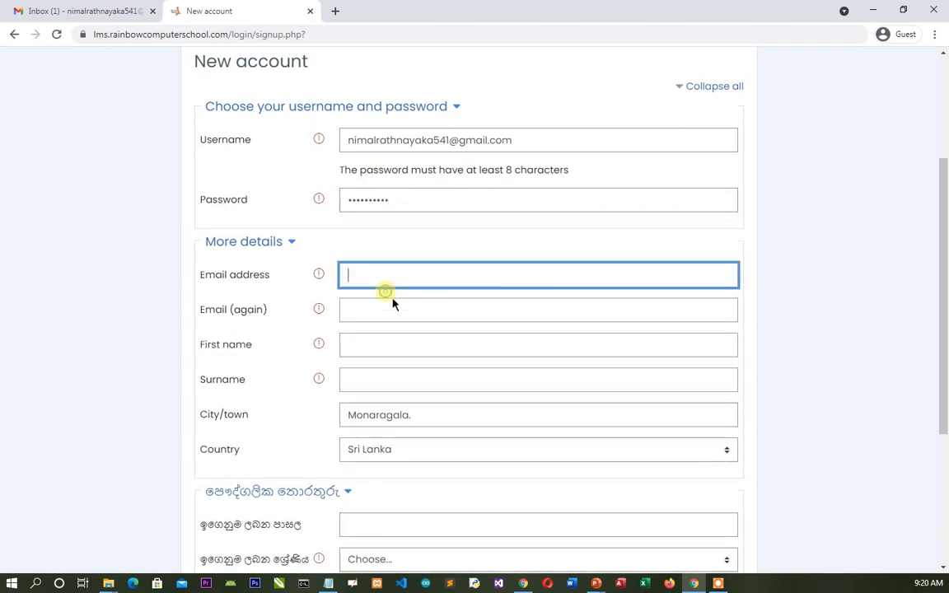
right_click(384, 288)
click(414, 392)
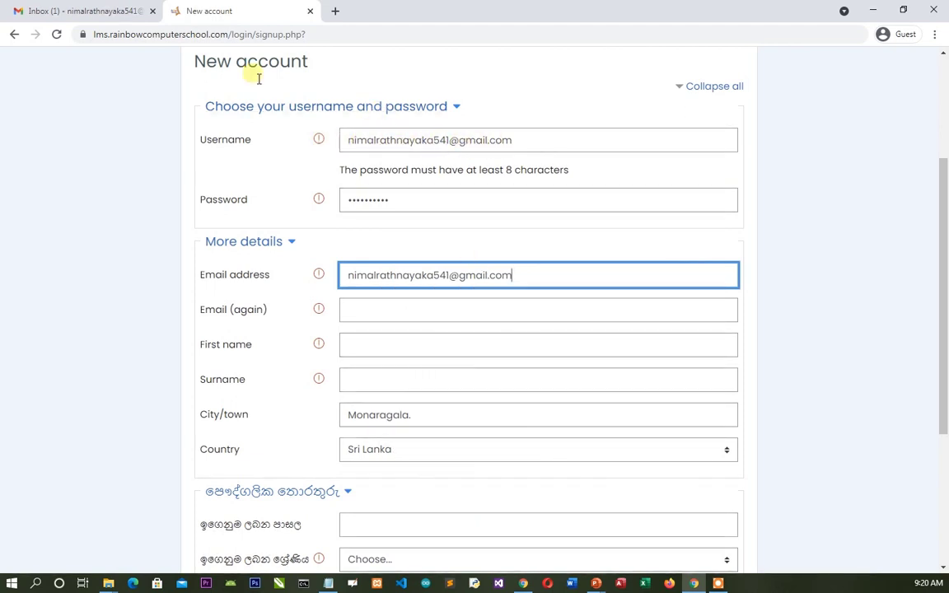
click(132, 12)
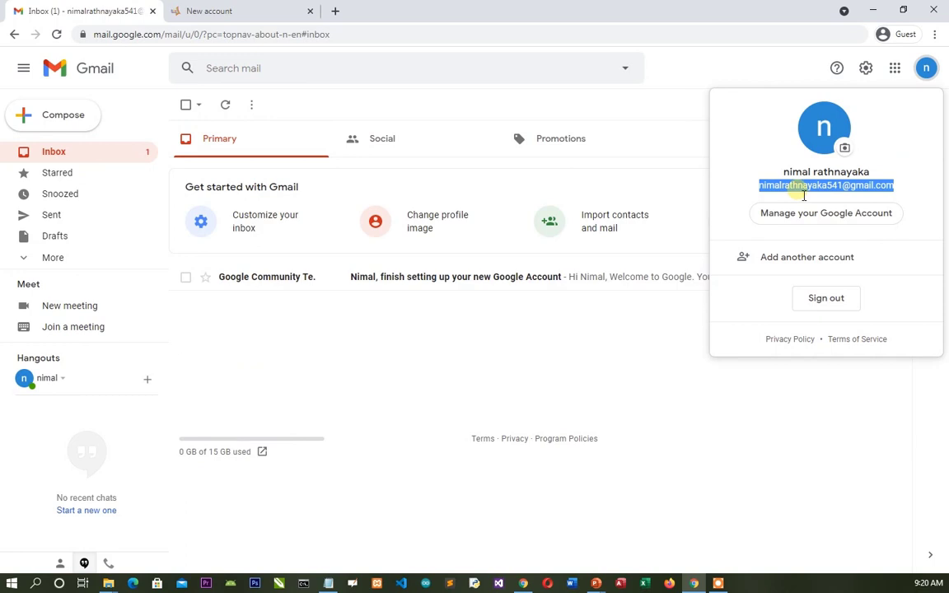
click(235, 12)
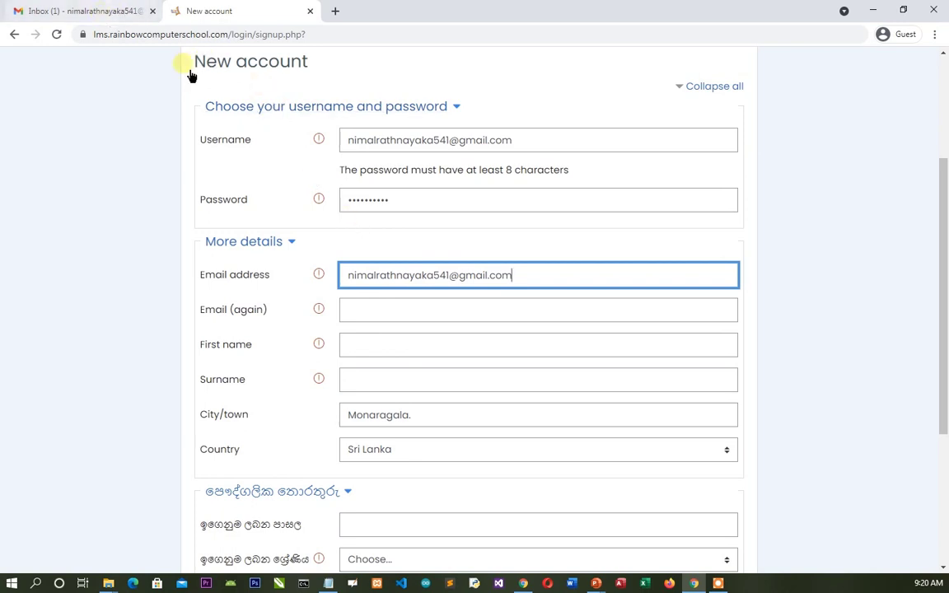
click(91, 11)
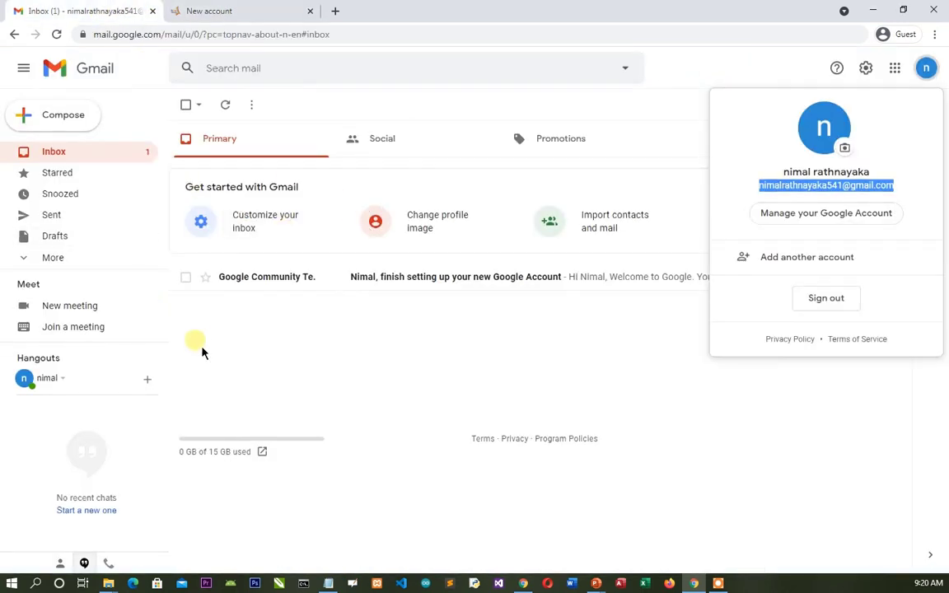
click(239, 13)
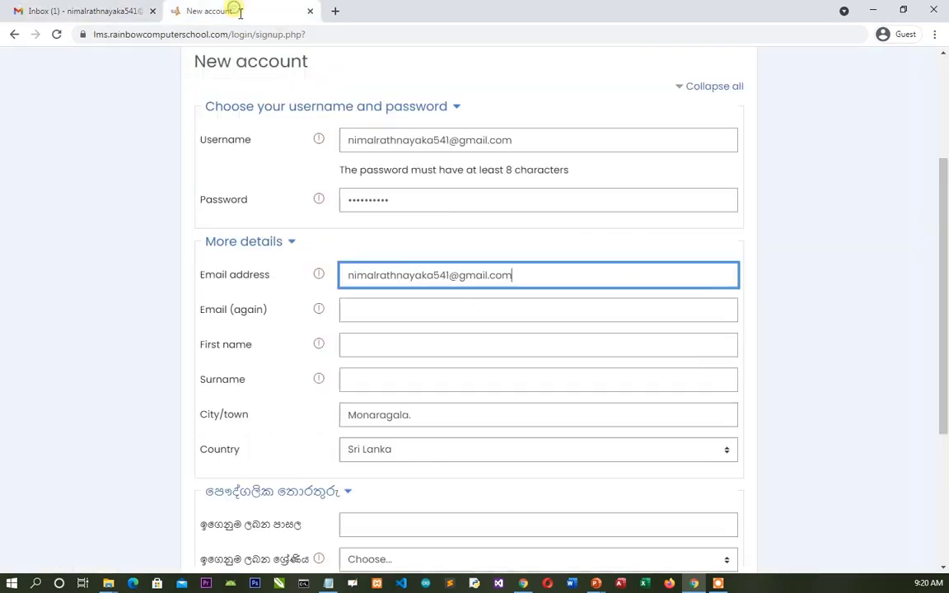
click(387, 311)
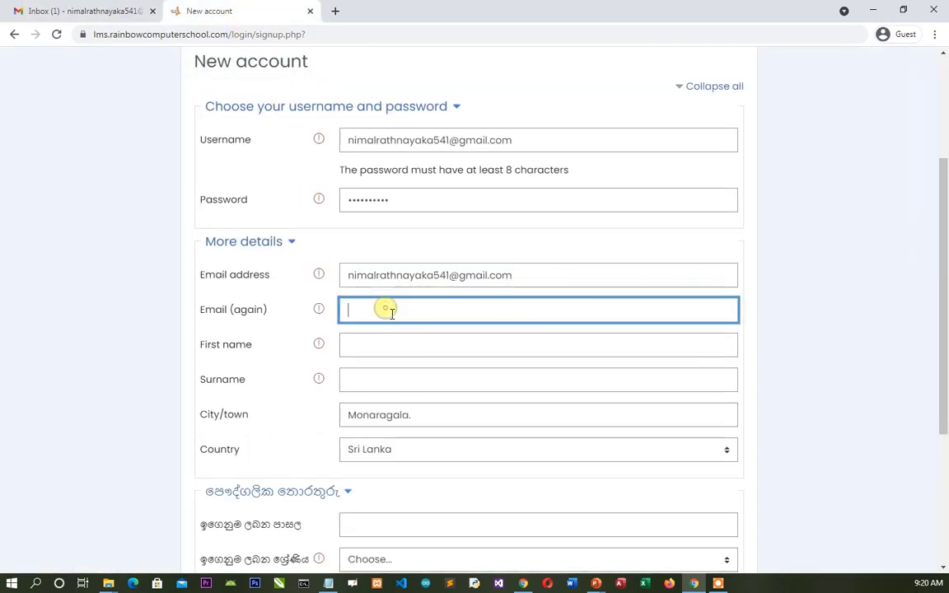
right_click(384, 311)
click(439, 413)
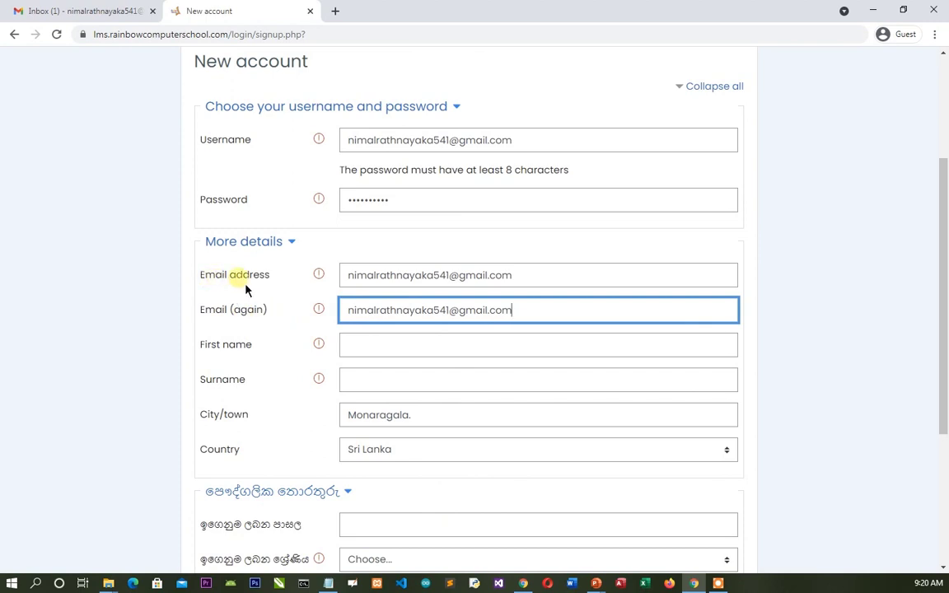
click(374, 352)
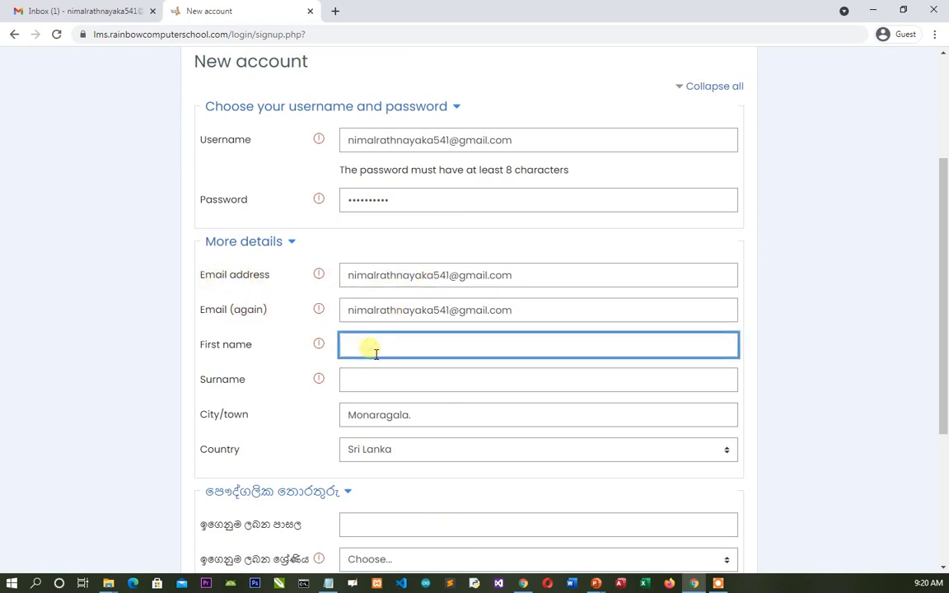
- Enter the user's first name and surname, then review the remaining form fields
key(Tab)
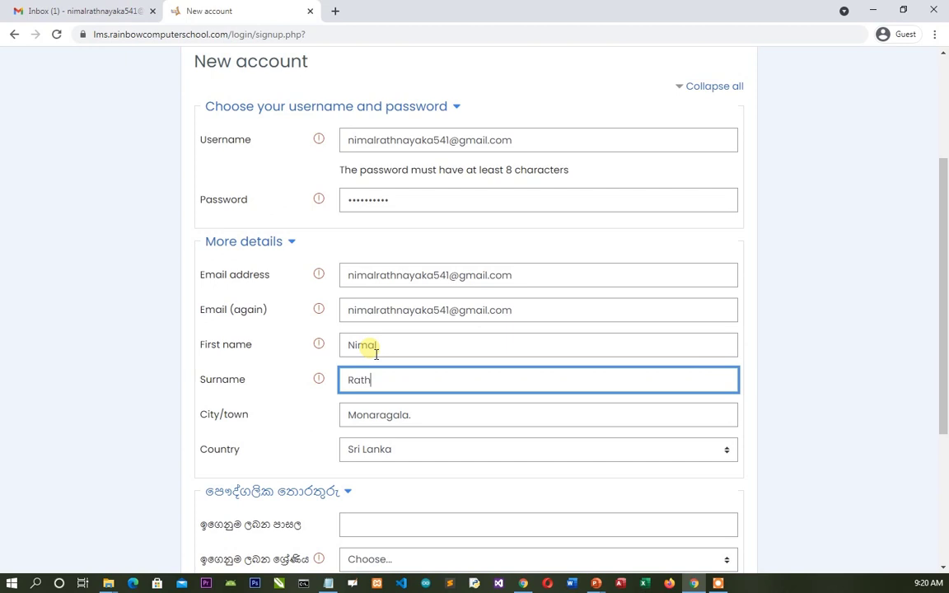
key(Tab)
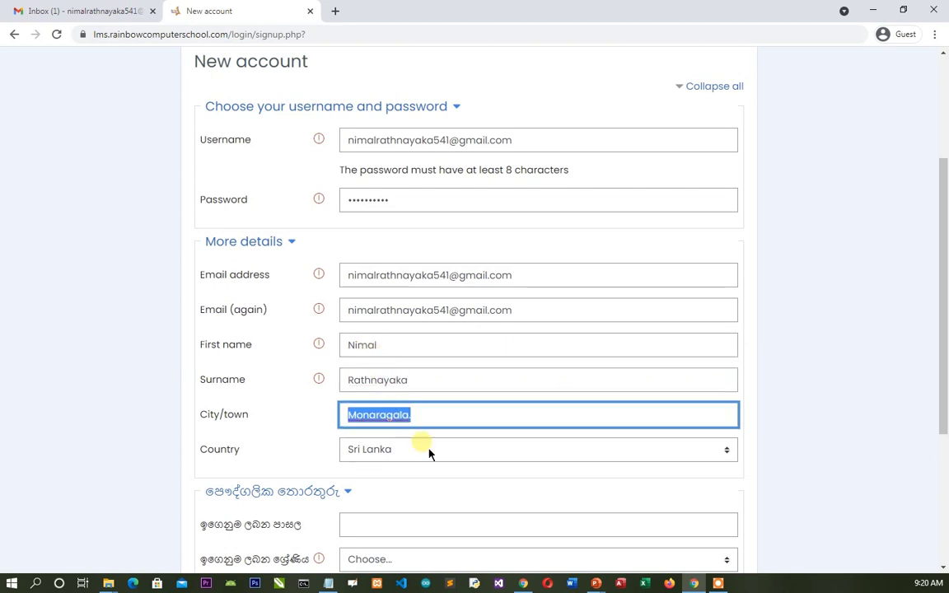
click(761, 388)
scroll(515, 388, down, 3)
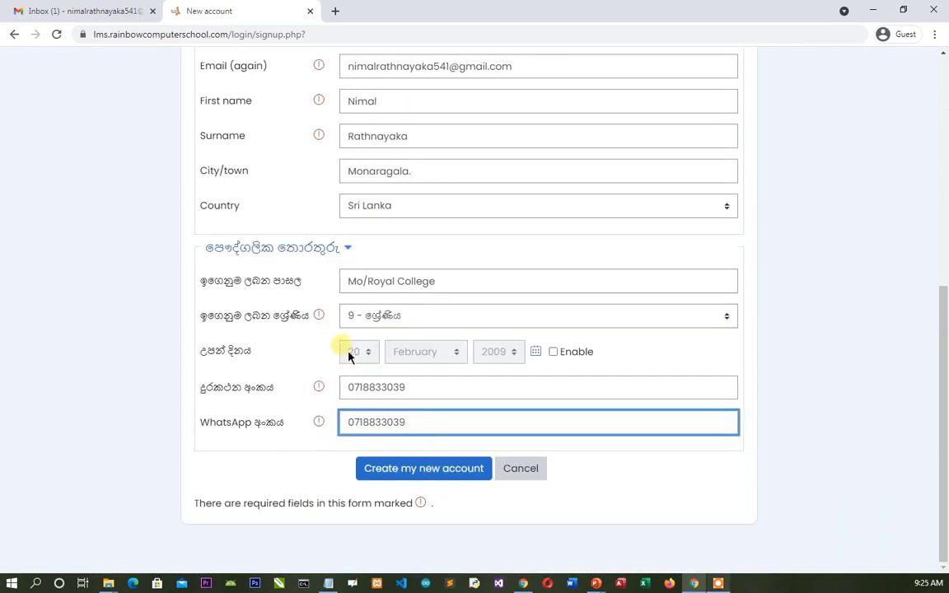
scroll(365, 446, up, 4)
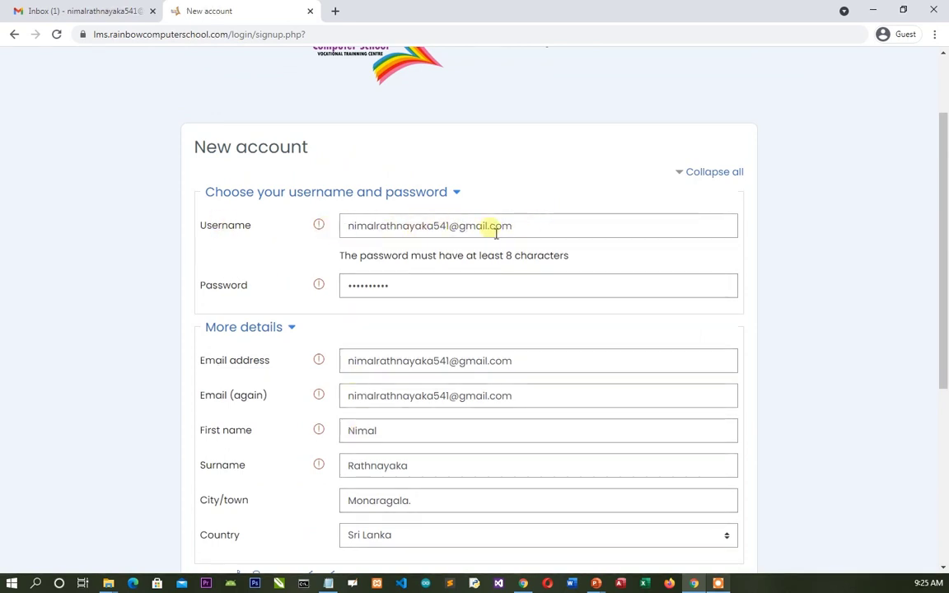
- Submit the sign-up form with Create my new account
key(ctrl+shift+Tab)
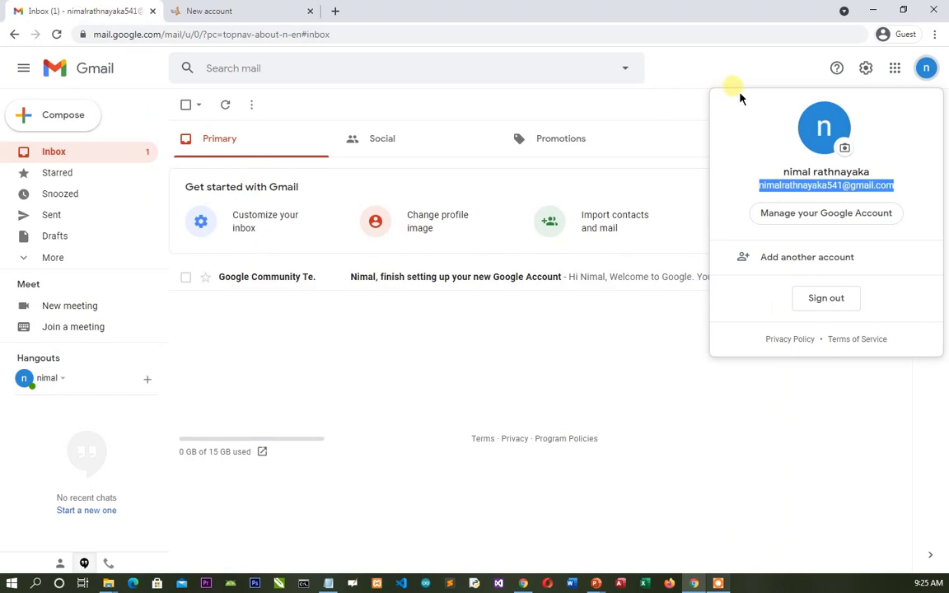
click(222, 10)
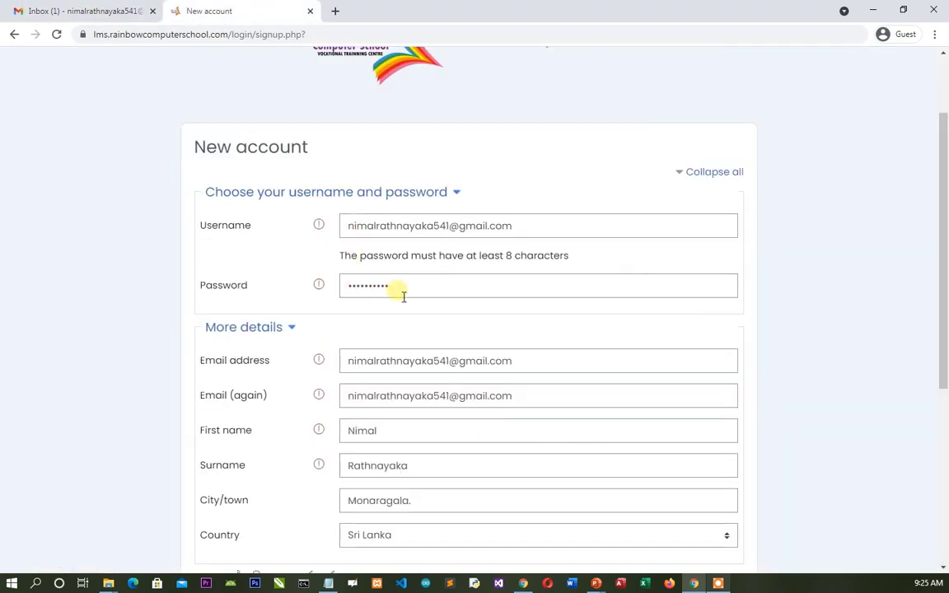
scroll(371, 309, down, 1)
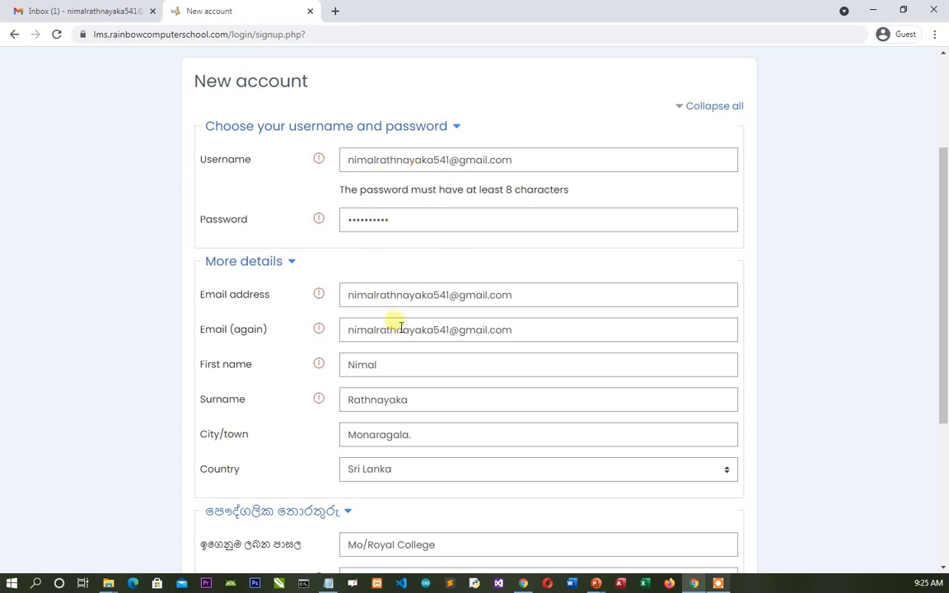
scroll(408, 318, down, 3)
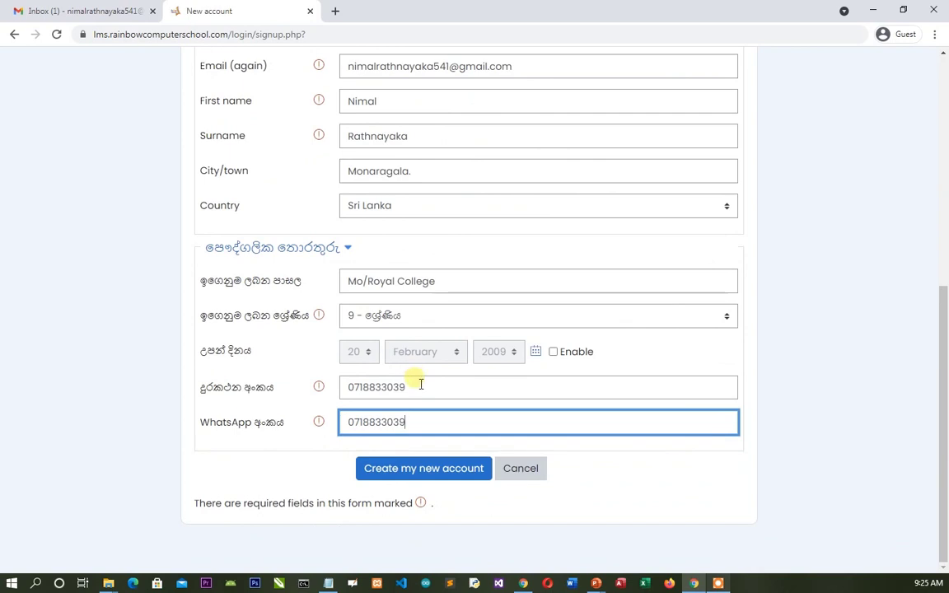
click(436, 478)
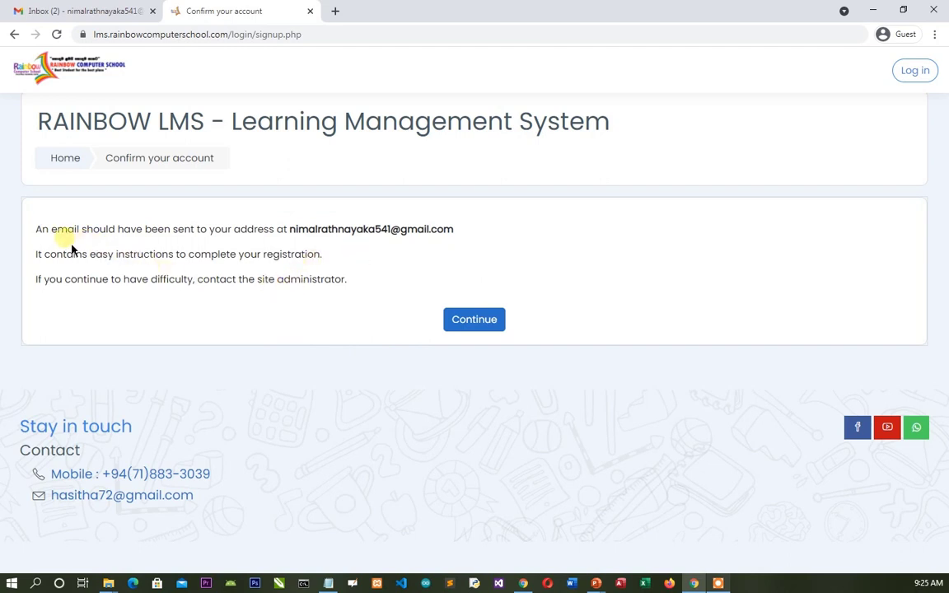
- Check the email address on the Confirm your account page and continue
drag(290, 231, 466, 237)
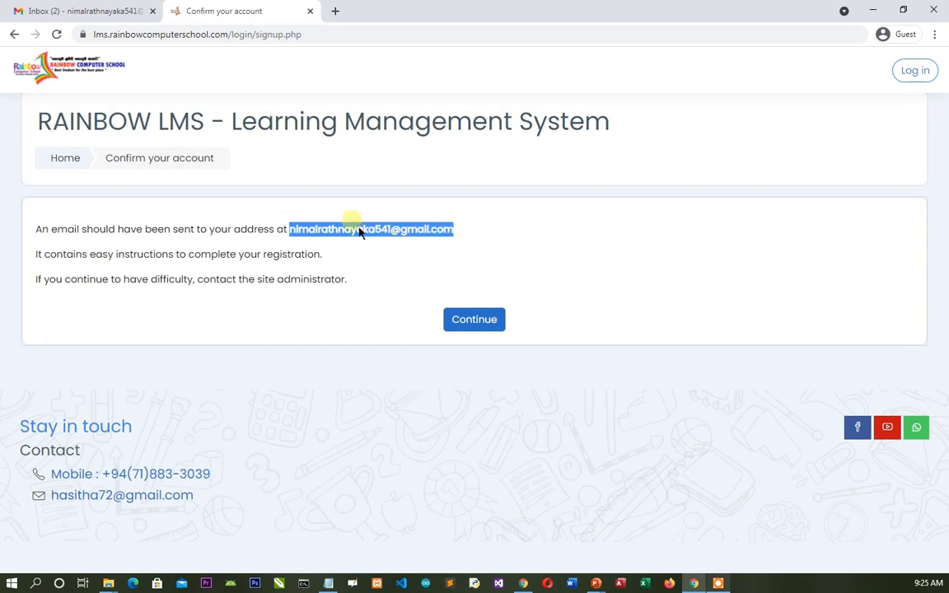
click(292, 304)
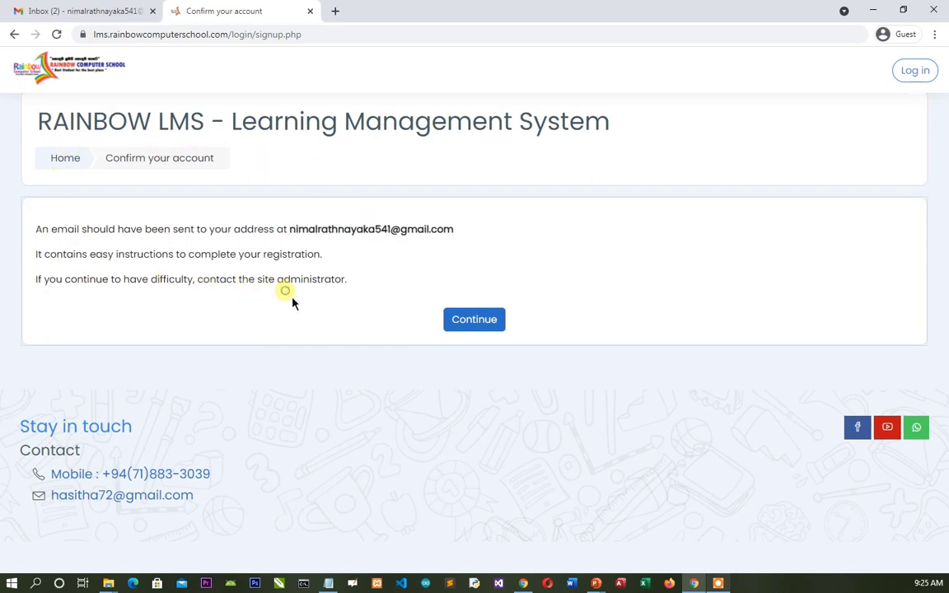
click(473, 326)
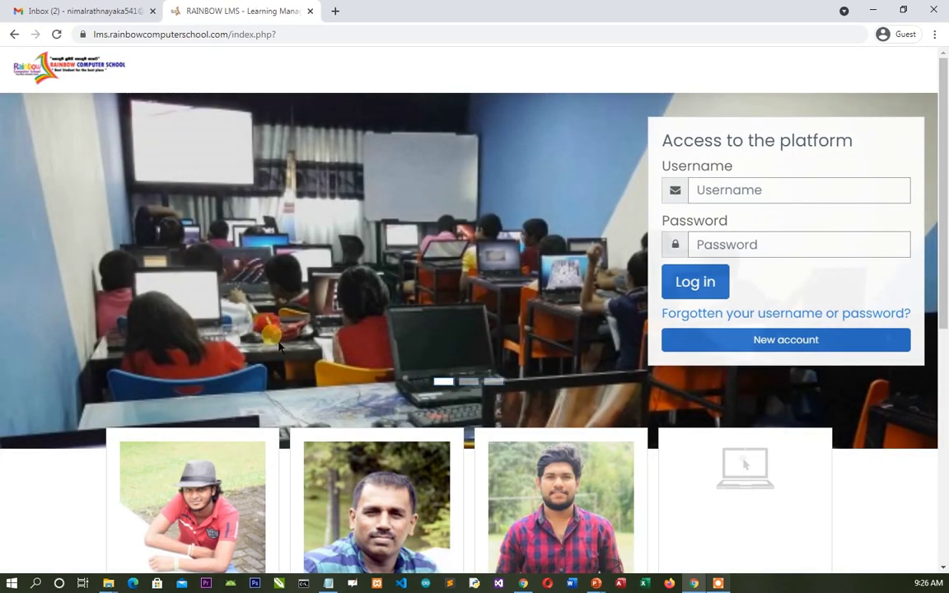
- Switch to Gmail and close the account panel to show the RAINBOW LMS confirmation email
click(78, 11)
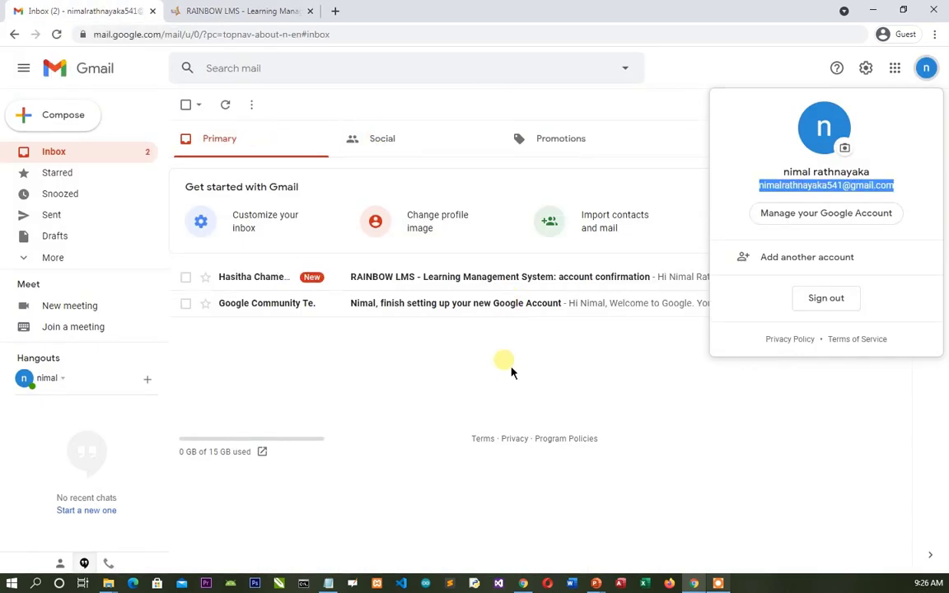
click(442, 346)
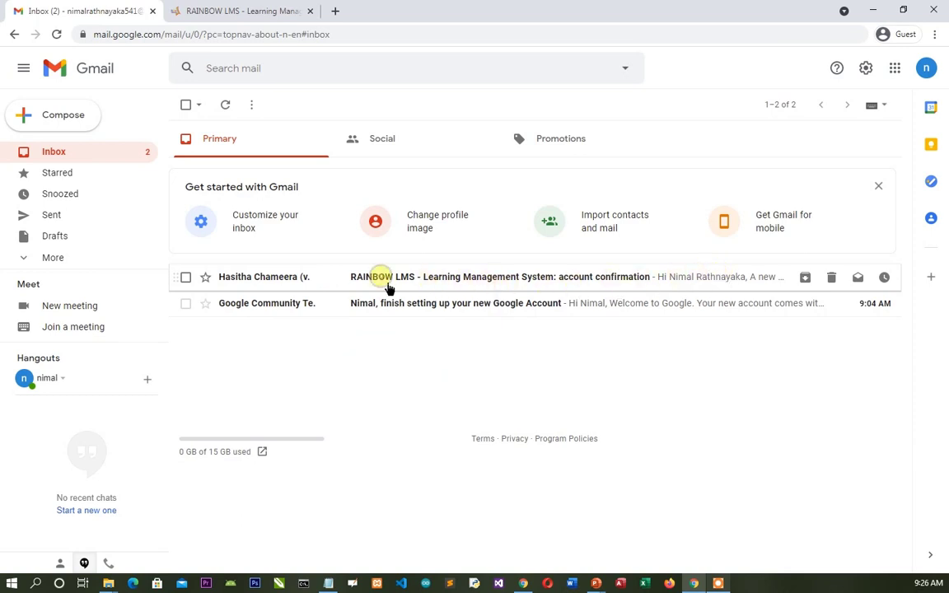
- Open the RAINBOW LMS confirmation email and follow its confirm.php link
click(386, 282)
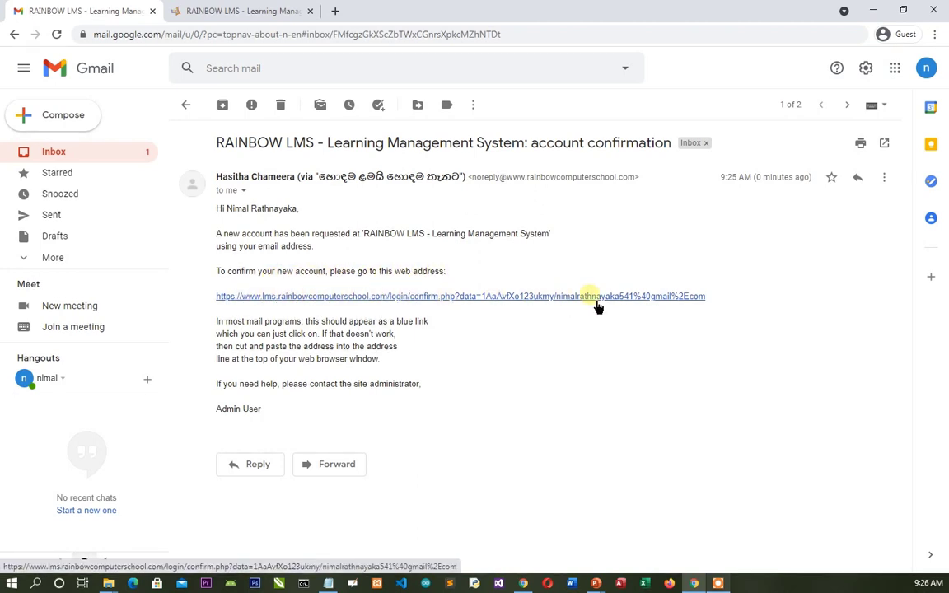
click(413, 302)
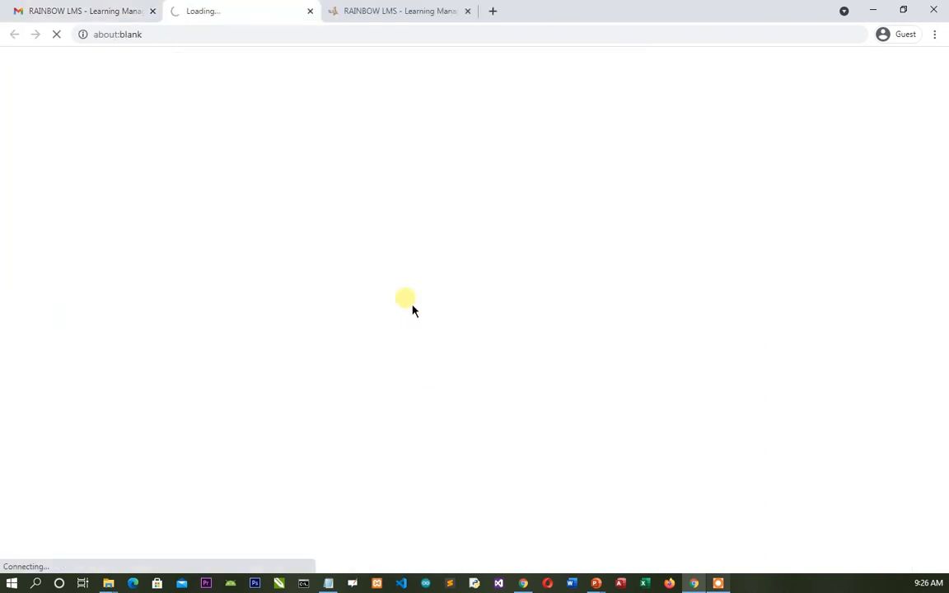